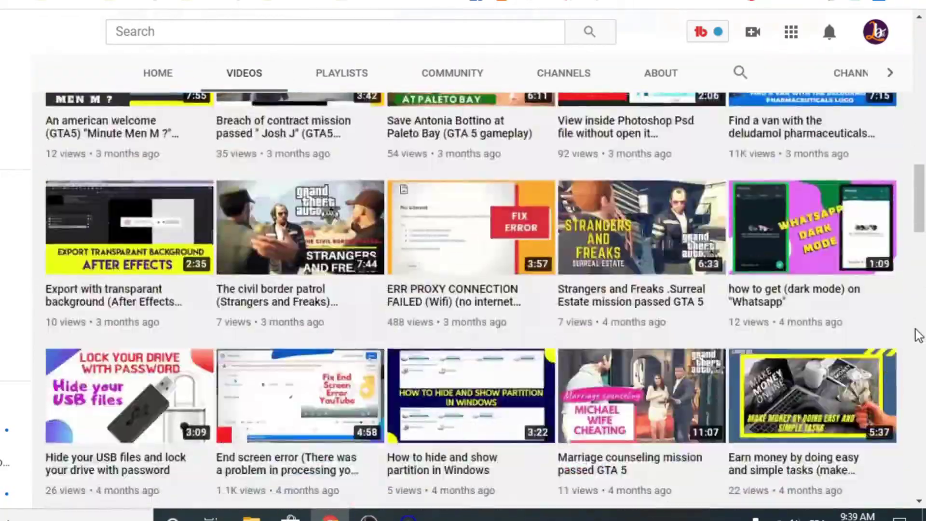
scroll(919, 335, "down", 20)
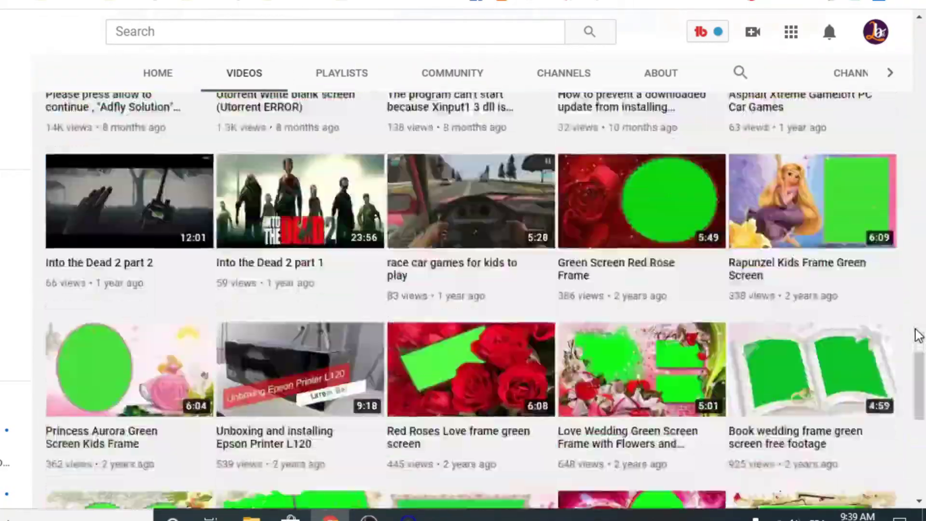
- Scroll down and back up through the channel's uploaded videos
scroll(918, 336, "up", 20)
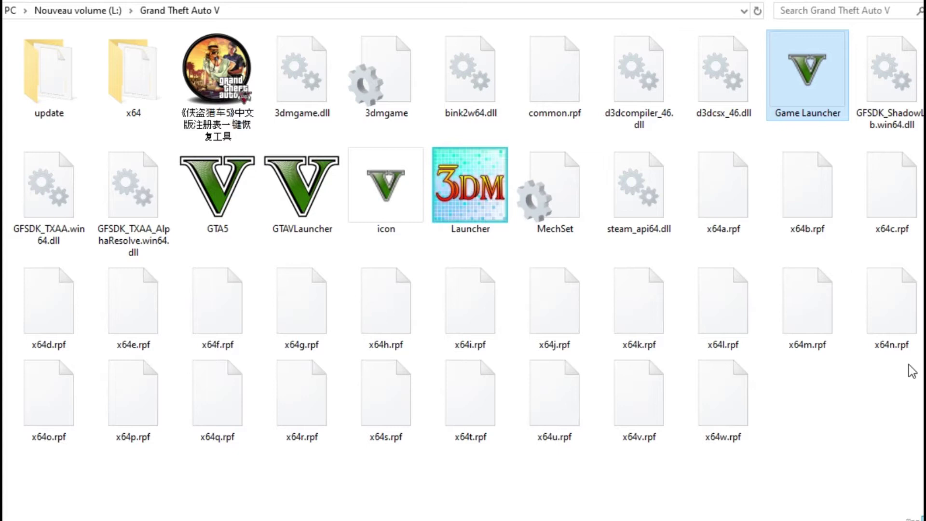
double_click(484, 220)
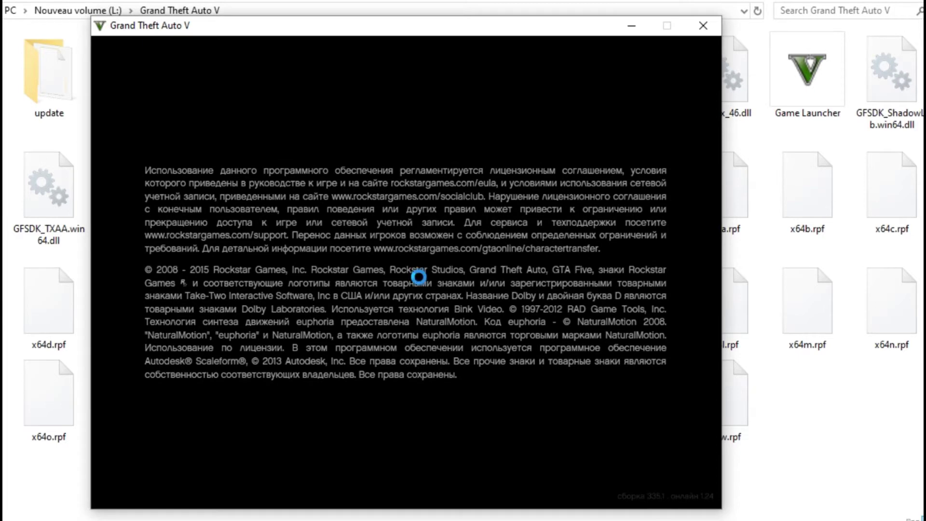
key("ctrl+shift+Escape")
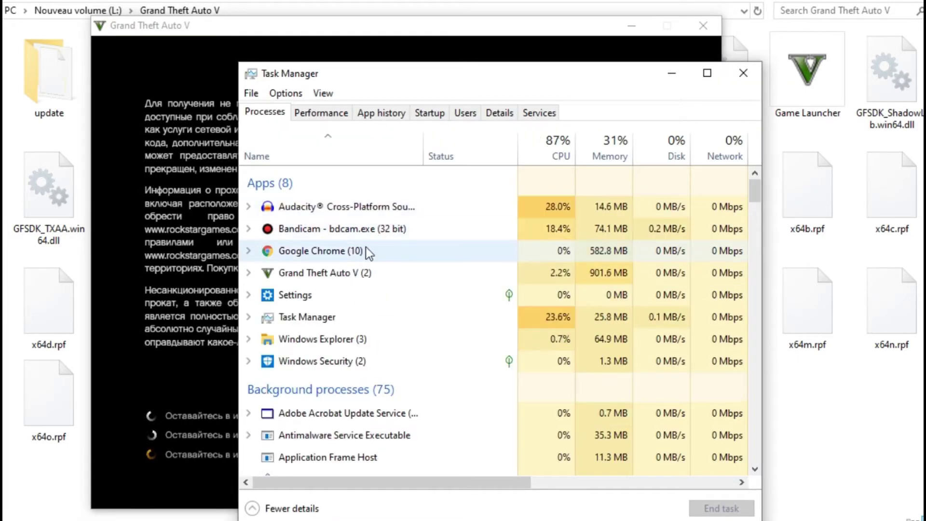
left_click(364, 274)
left_click(714, 508)
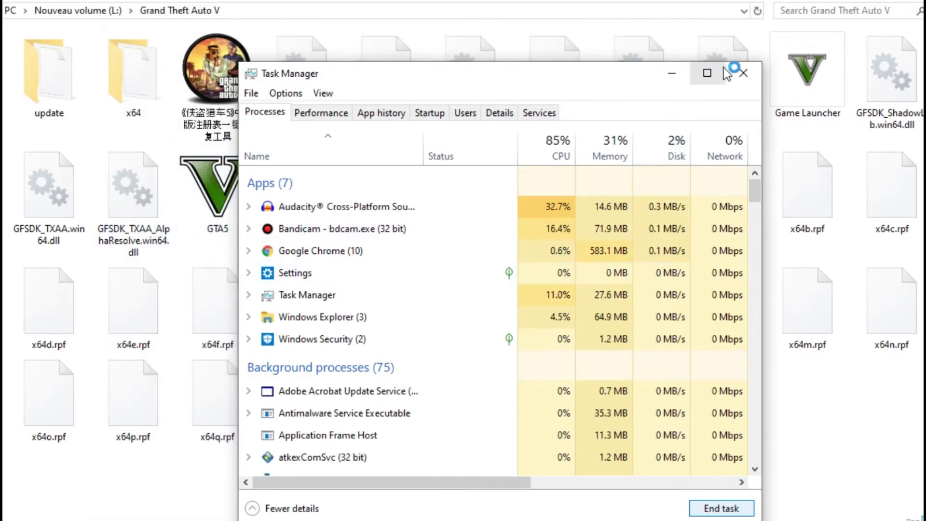
left_click(743, 73)
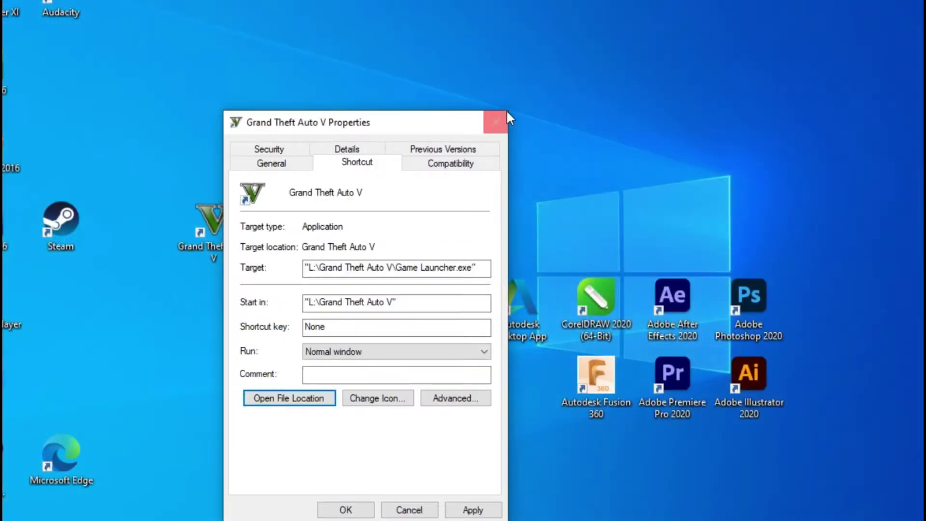
- Move the Grand Theft Auto V desktop shortcut near the top and open its file location from Properties
left_click(496, 122)
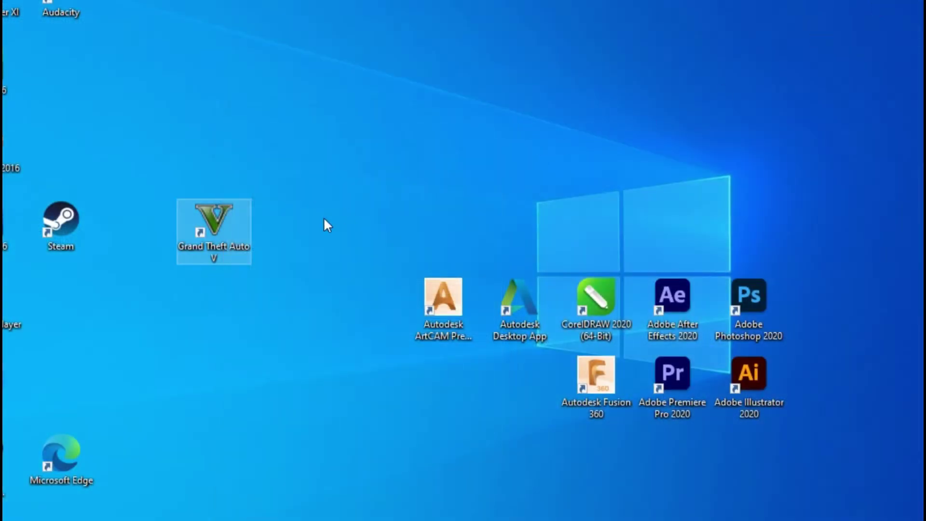
left_click_drag(218, 221, 374, 69)
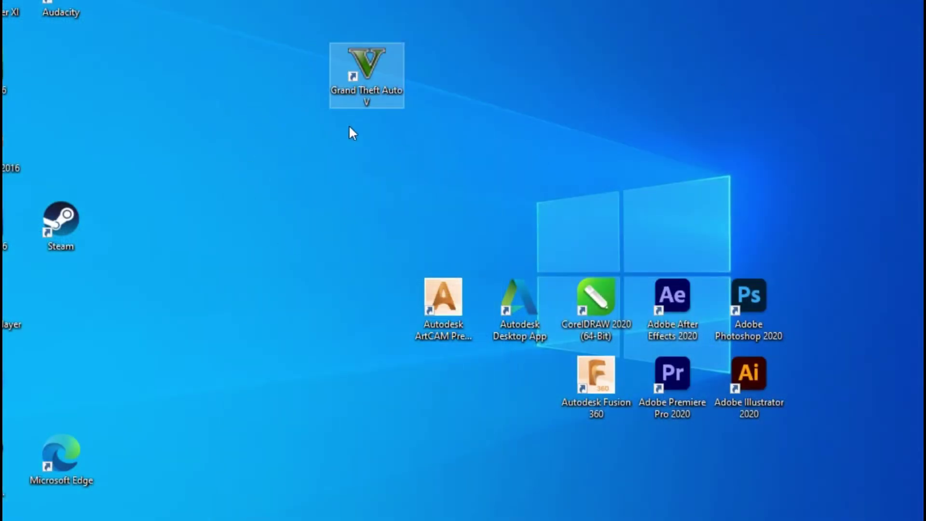
right_click(380, 72)
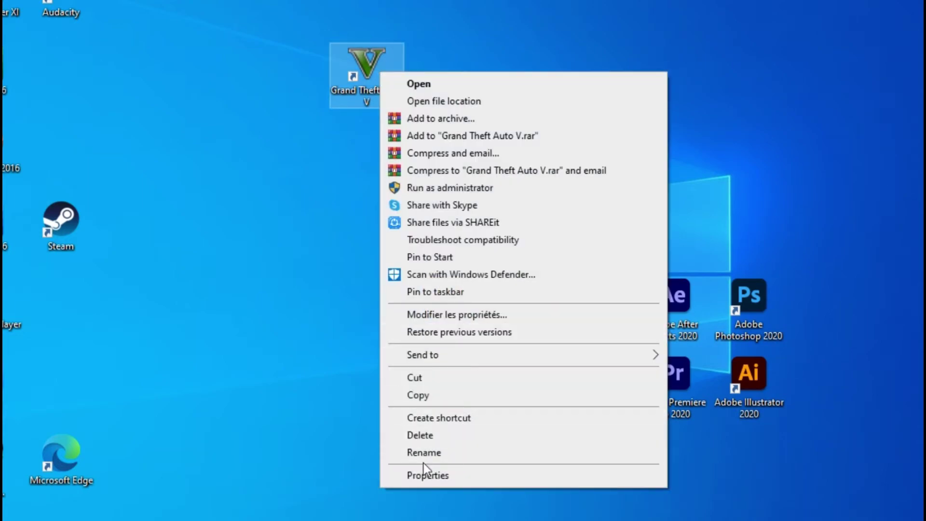
left_click(432, 476)
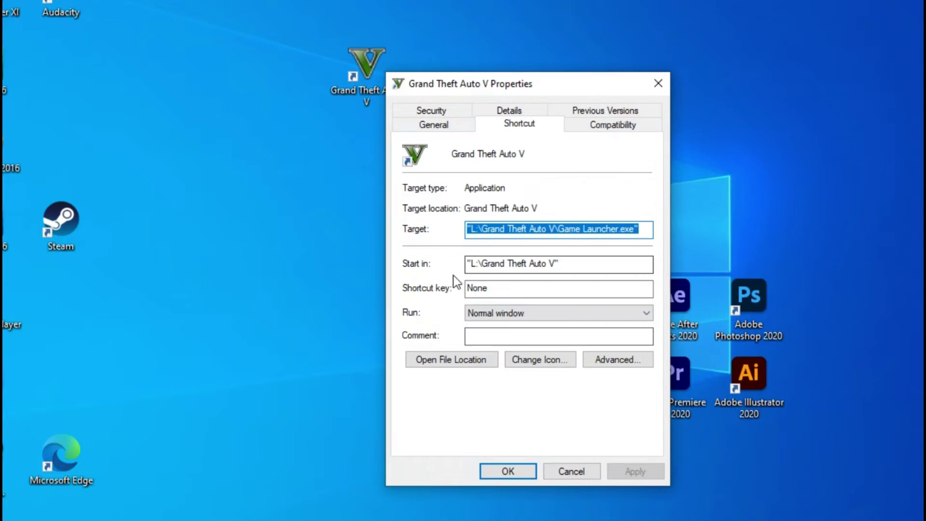
left_click(449, 363)
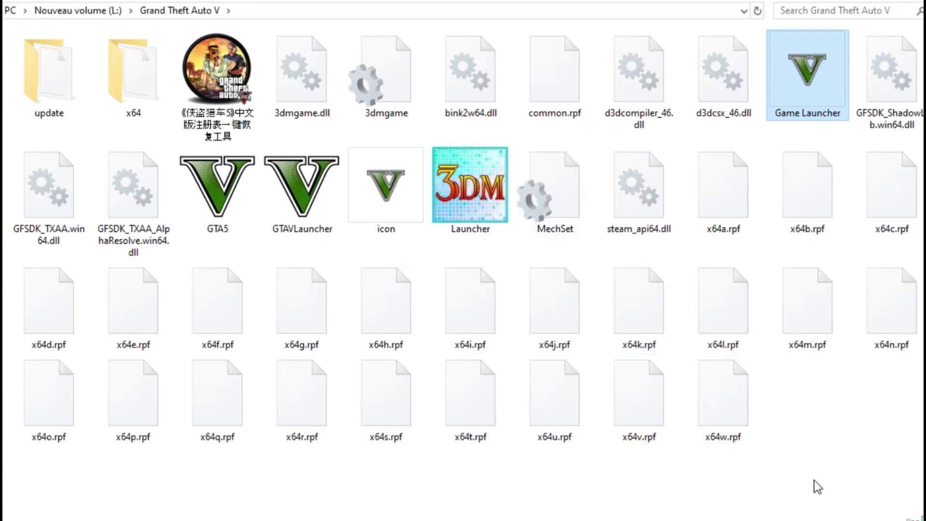
- Create a new text document named 'Commandline' in the Grand Theft Auto V folder
right_click(829, 441)
right_click(815, 464)
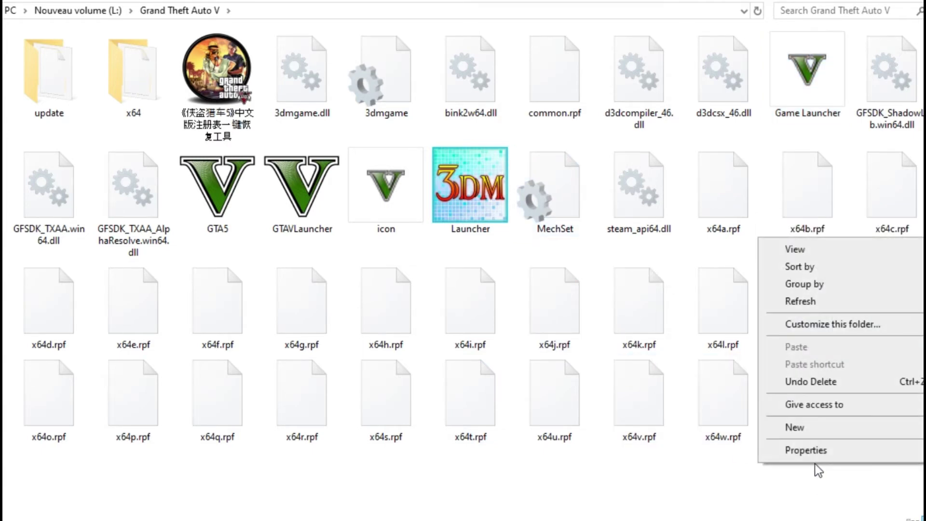
mouse_move(816, 421)
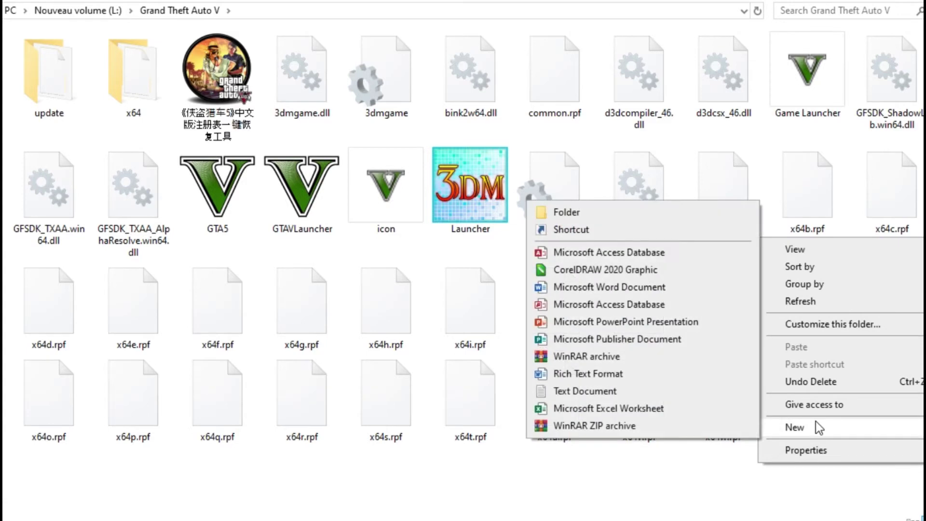
left_click(598, 392)
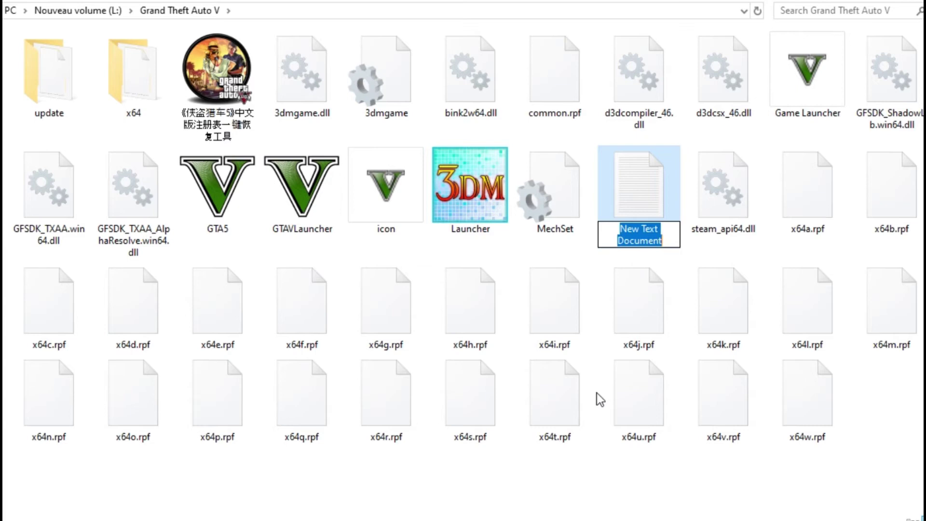
type("Com")
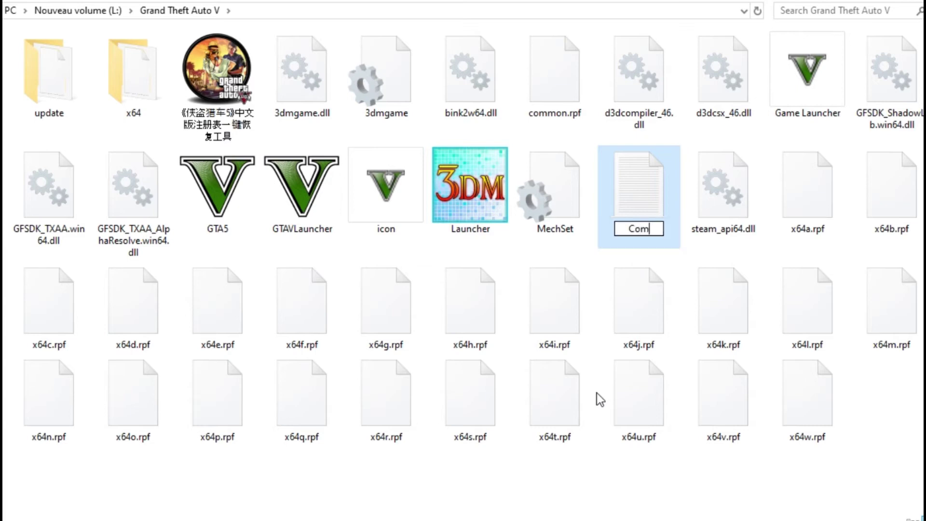
type("mand")
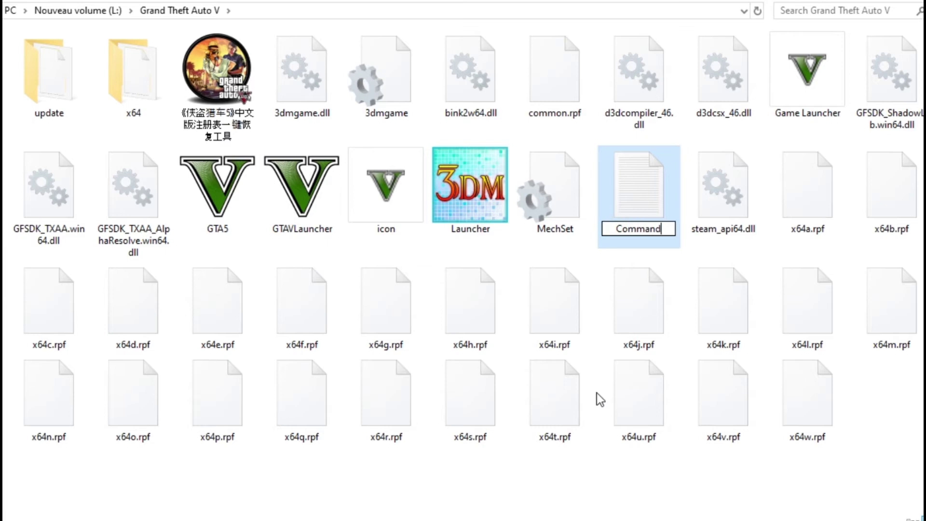
type("line")
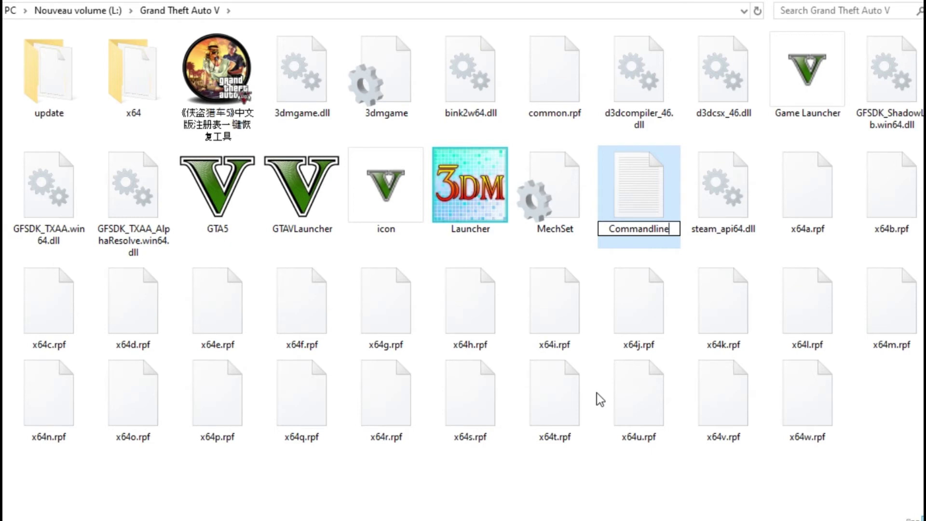
key("Return")
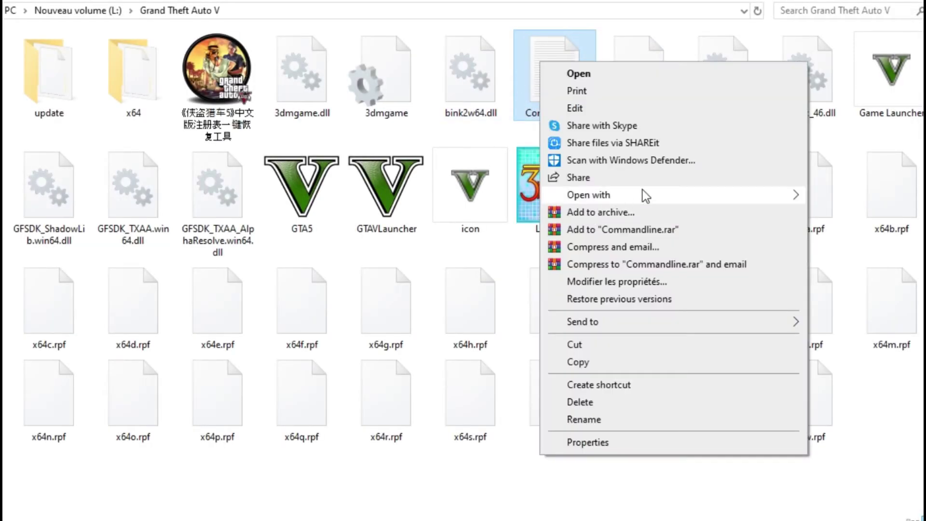
- Open the Commandline file in Notepad and reposition its window to fit on screen
mouse_move(640, 189)
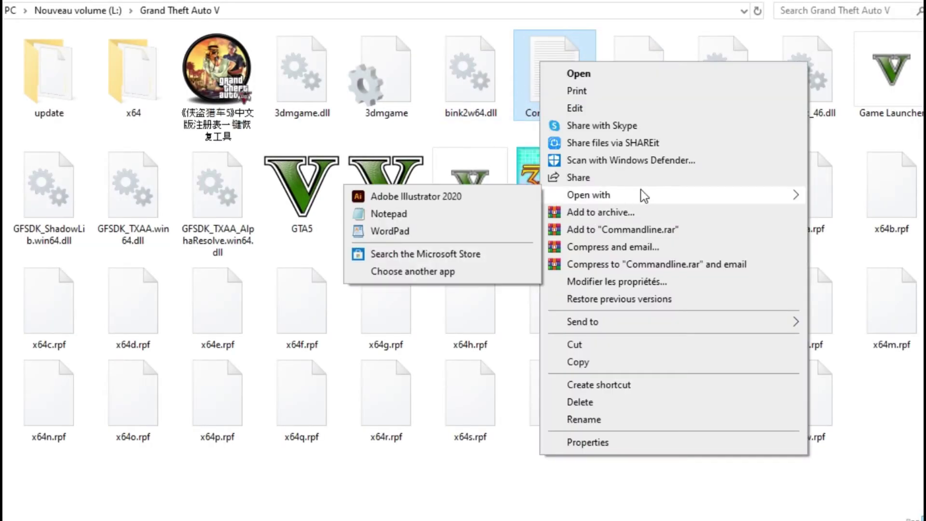
left_click(413, 214)
left_click_drag(583, 291, 633, 114)
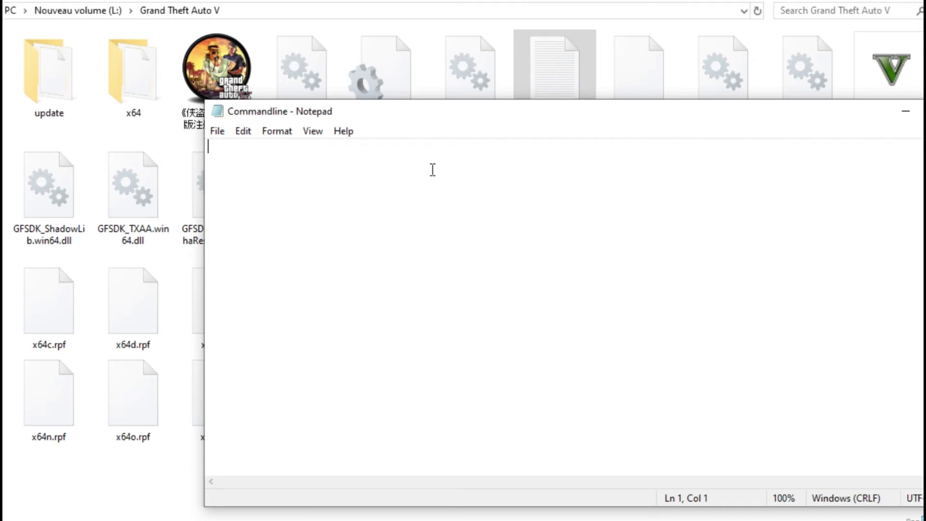
- Enter the line '-uilanguage american' and save the Commandline file
type("-")
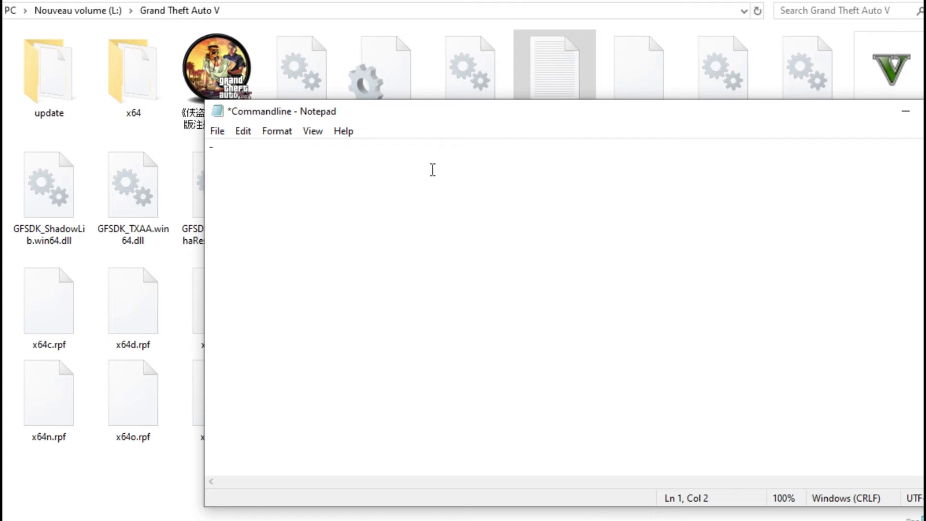
type("uilanga")
key("BackSpace")
type("uage")
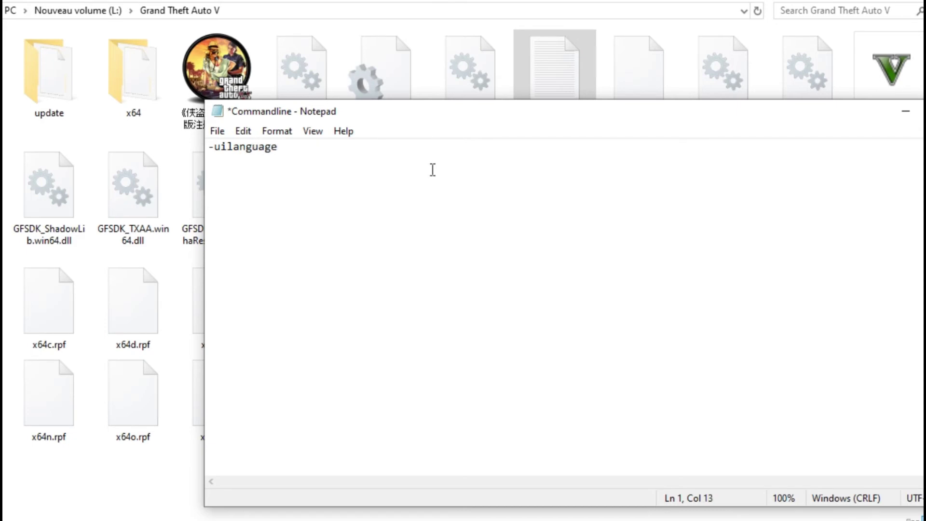
type(" american")
left_click_drag(852, 119, 694, 130)
left_click(57, 144)
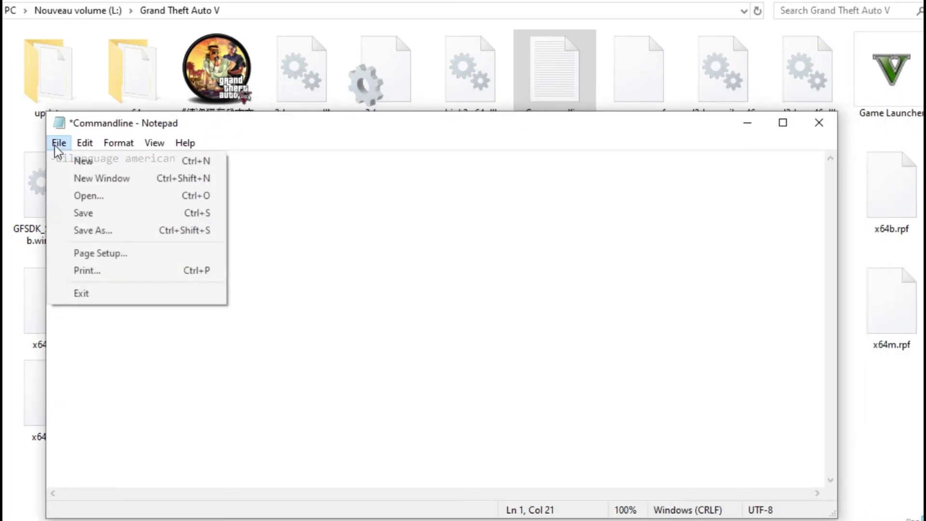
left_click(76, 213)
- Close Notepad, refresh the Grand Theft Auto V folder, and select the Launcher file
left_click(819, 122)
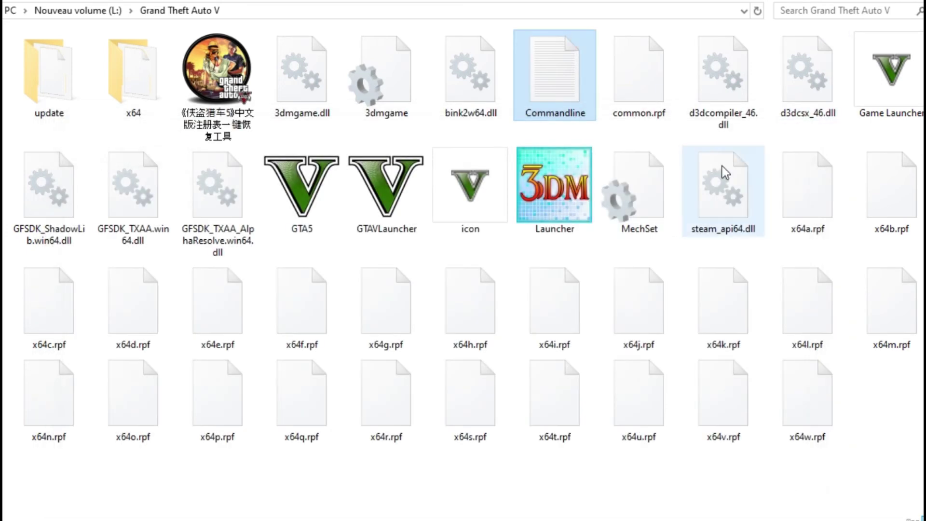
right_click(560, 463)
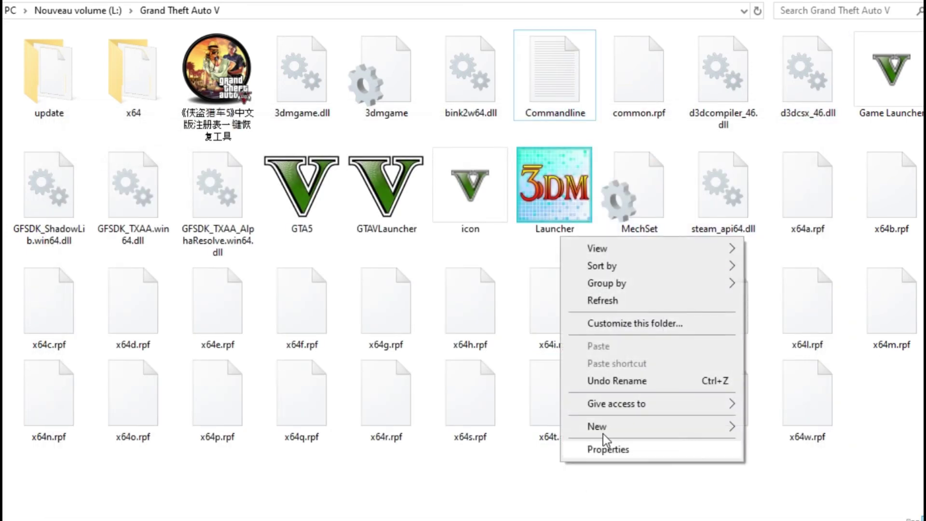
left_click(620, 304)
left_click(573, 203)
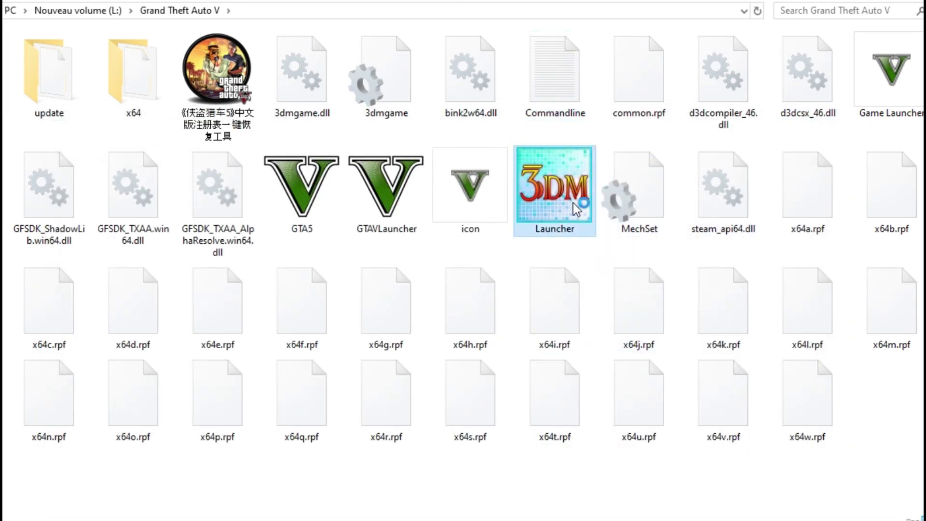